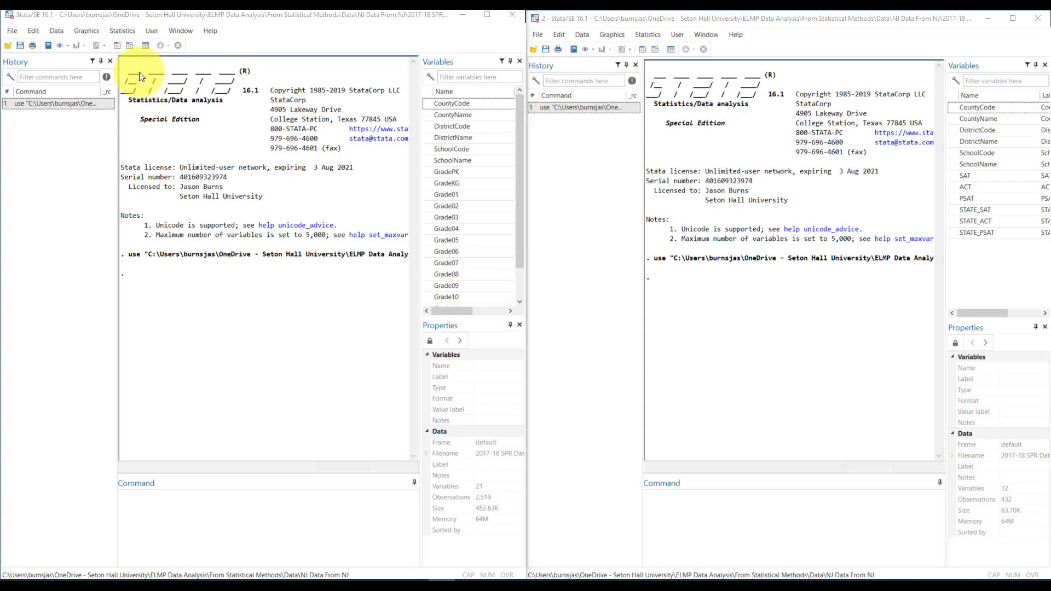
Browse the 2017-18 school enrollment dataset with its code, name and grade columns, and close the data view.
click(127, 46)
click(129, 48)
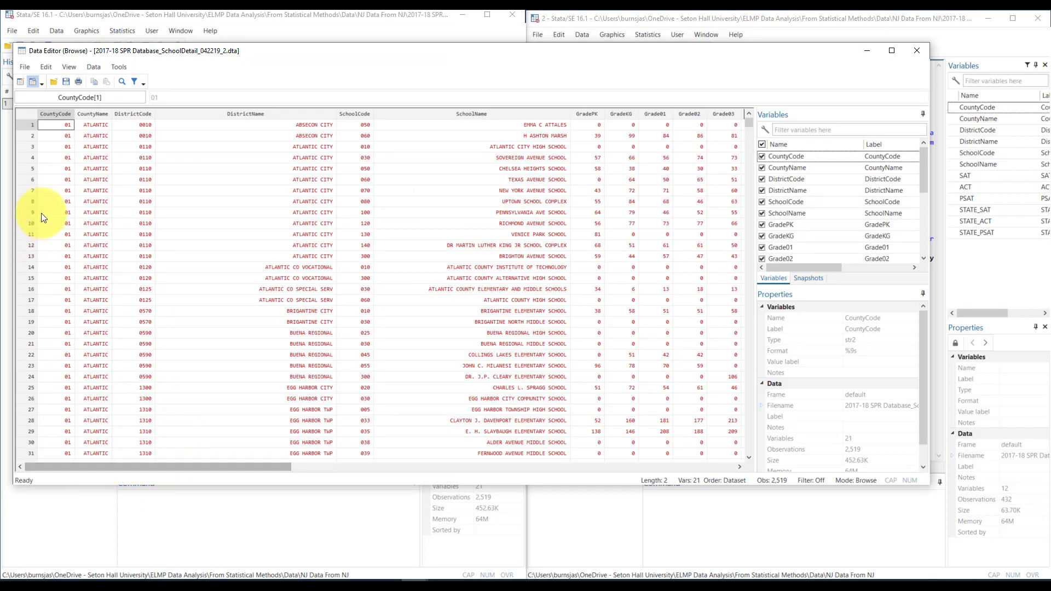
drag(88, 466, 62, 471)
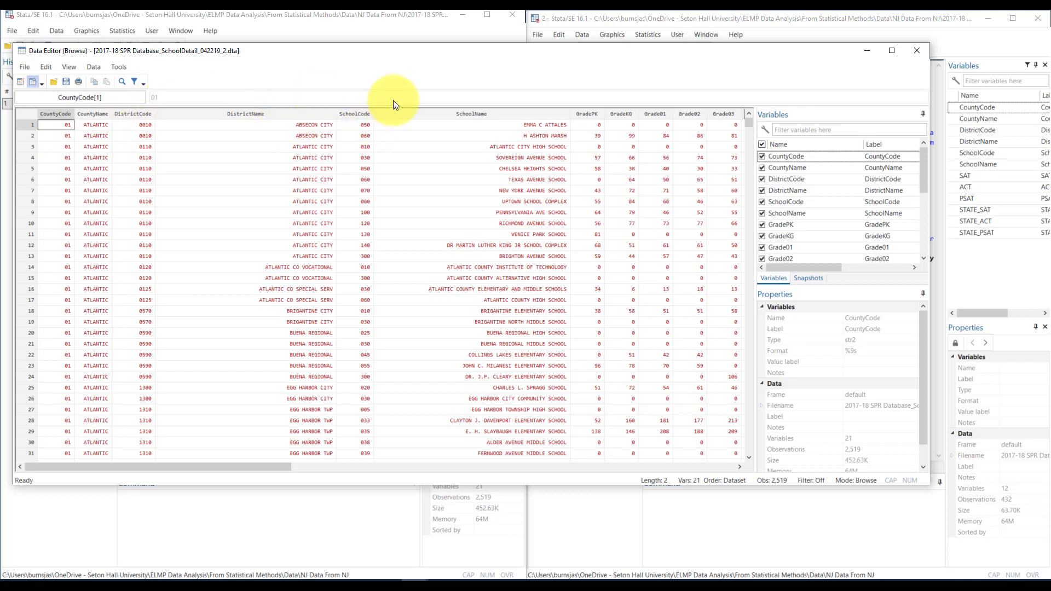
drag(232, 473, 365, 465)
click(920, 53)
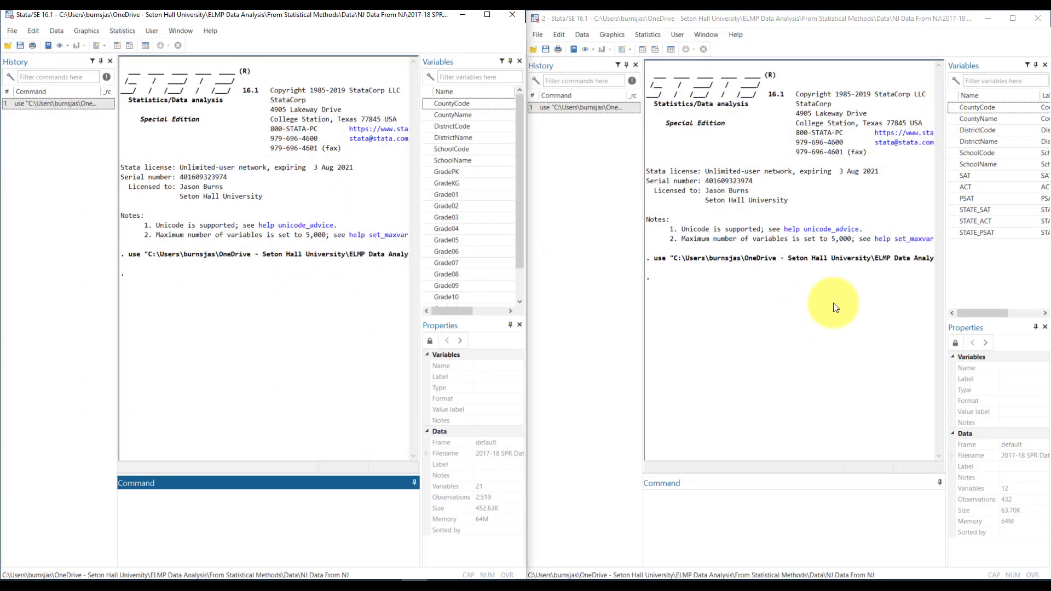
Browse the second instance's dataset across to its SAT, ACT, PSAT and state average columns, and close the data view.
click(918, 264)
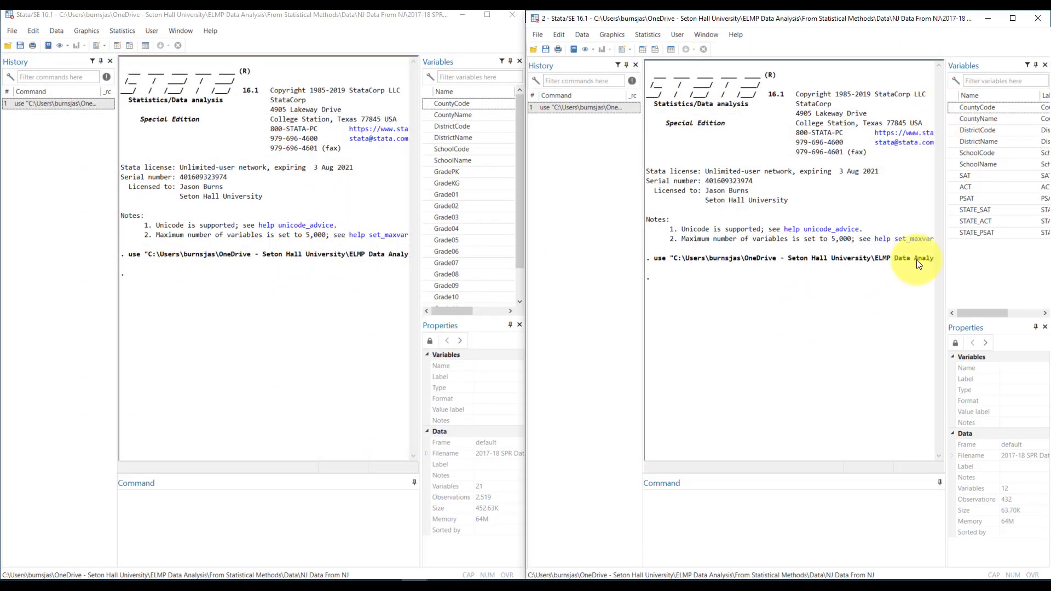
click(660, 49)
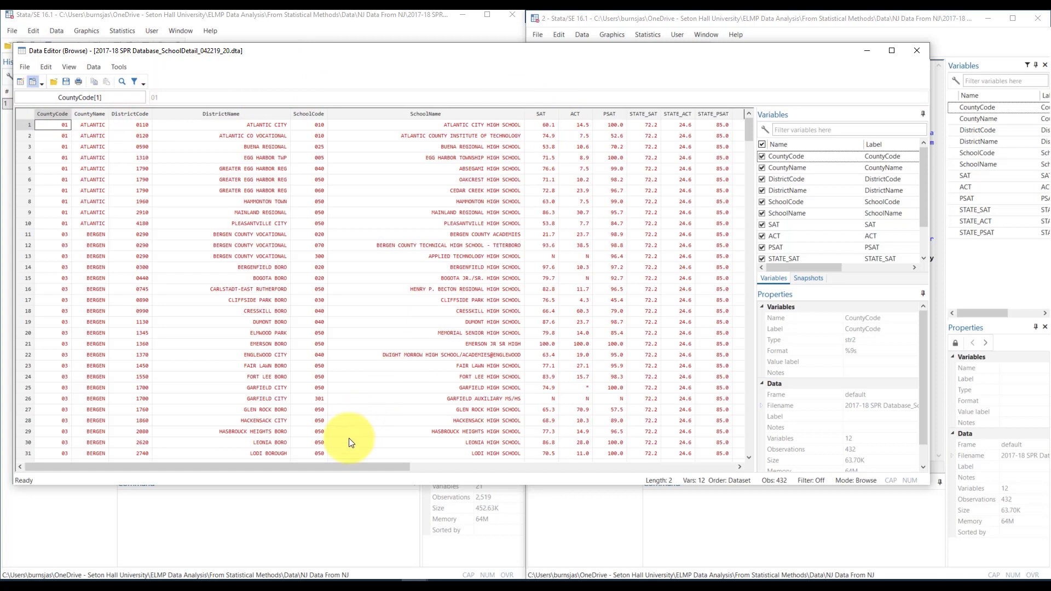
drag(328, 470, 423, 441)
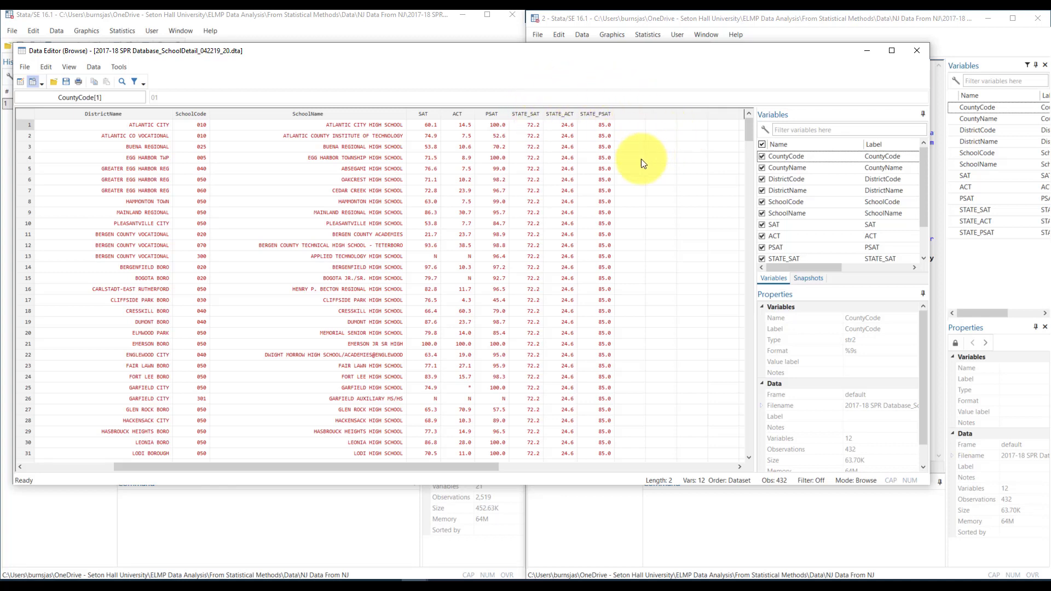
click(915, 50)
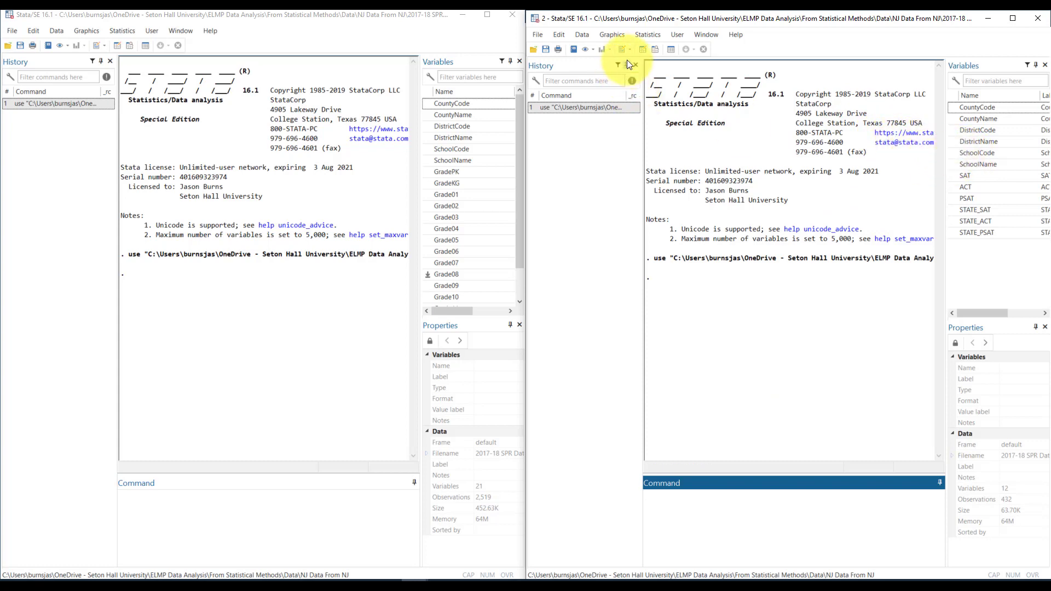
Reopen the test-score data to examine SchoolName and SchoolCode as possible merge identifiers, and close it.
click(656, 53)
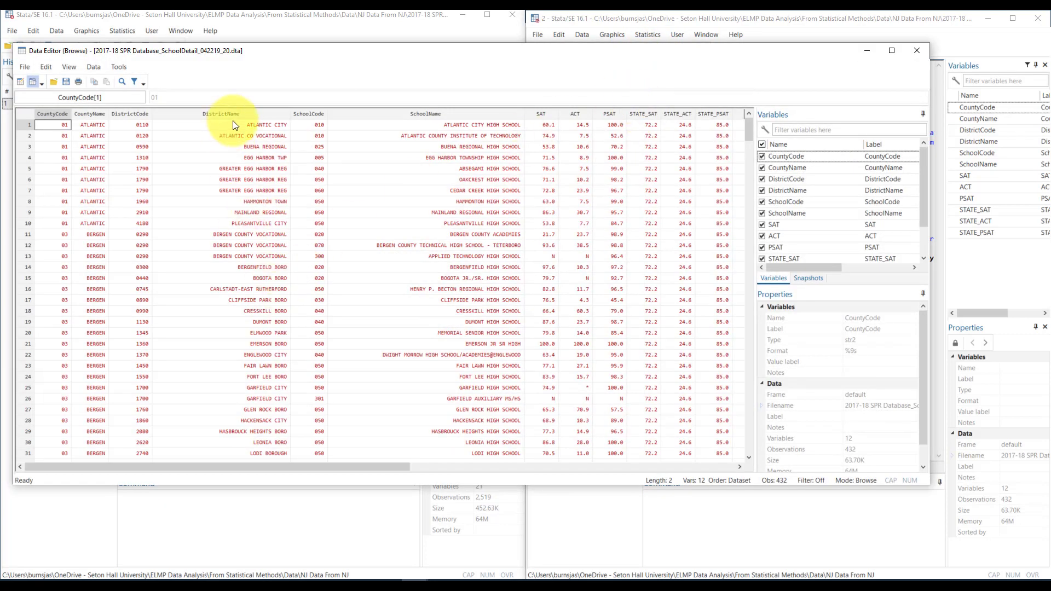
click(415, 117)
click(315, 113)
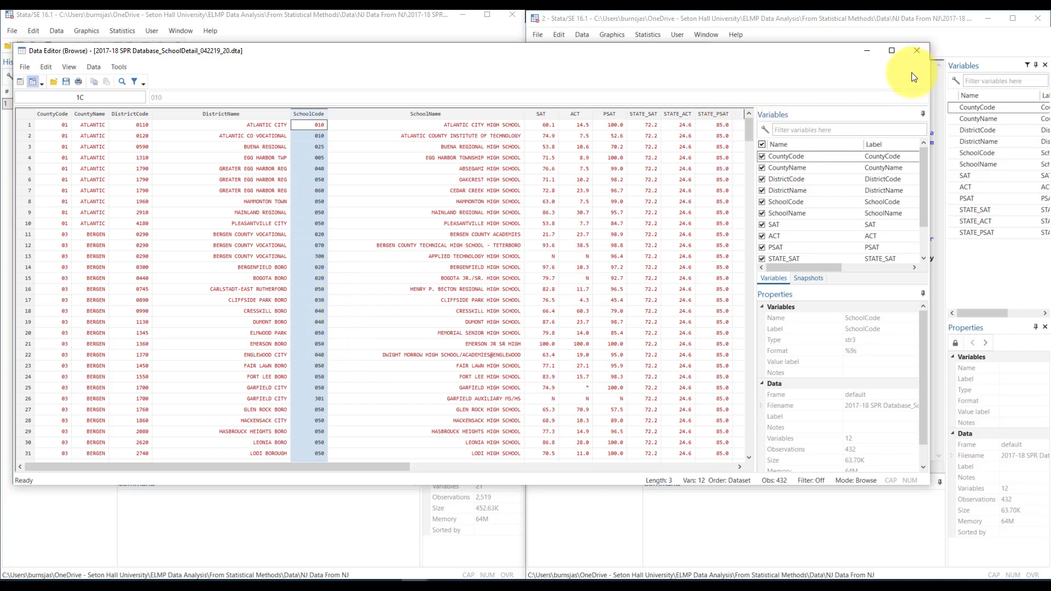
click(917, 54)
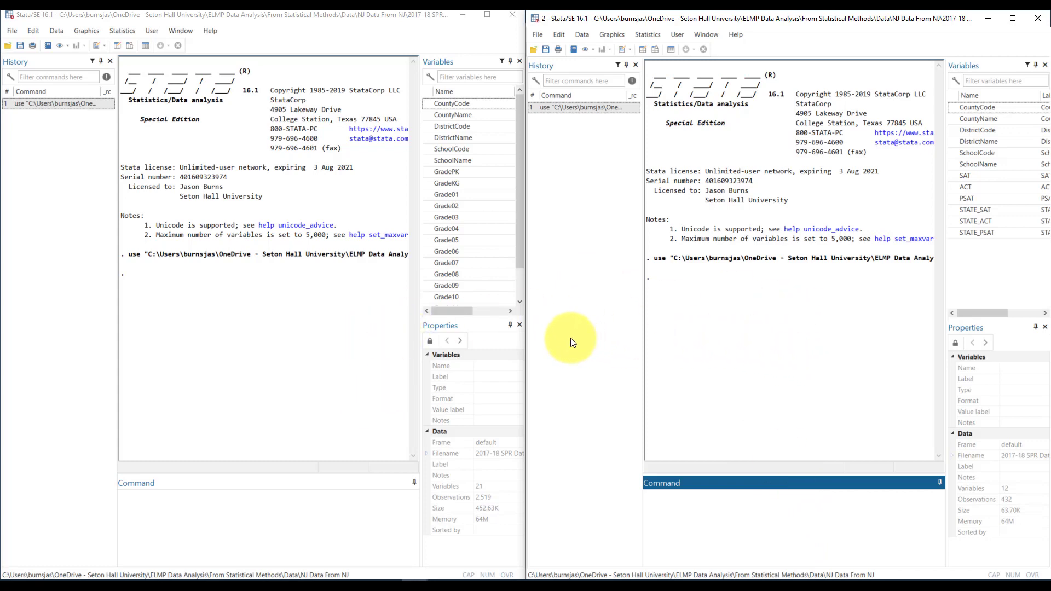
Run "duplicates report SchoolCode" on the enrollment dataset.
click(225, 516)
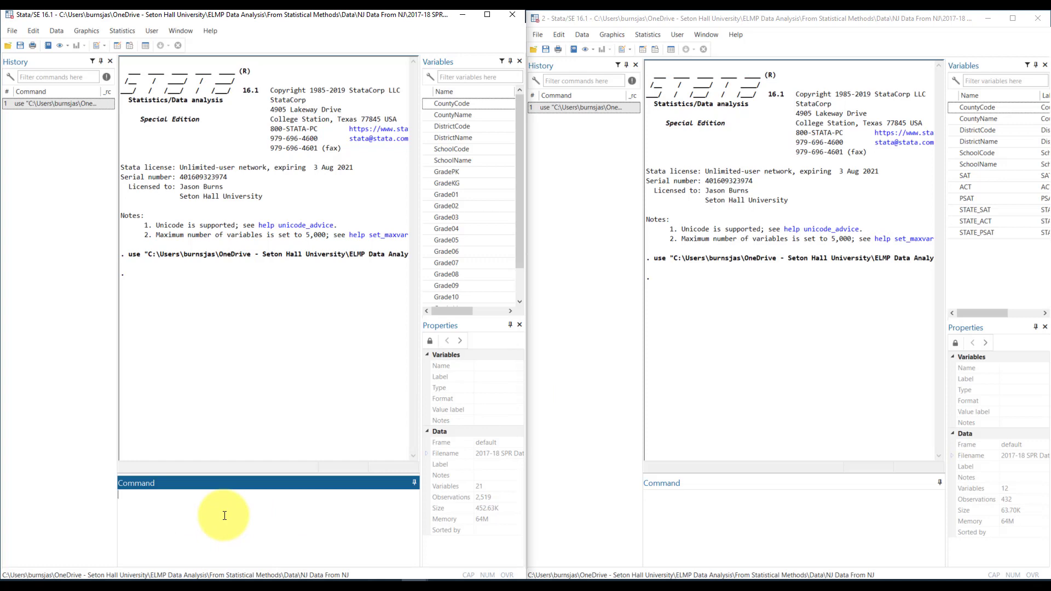
text(duplicates report)
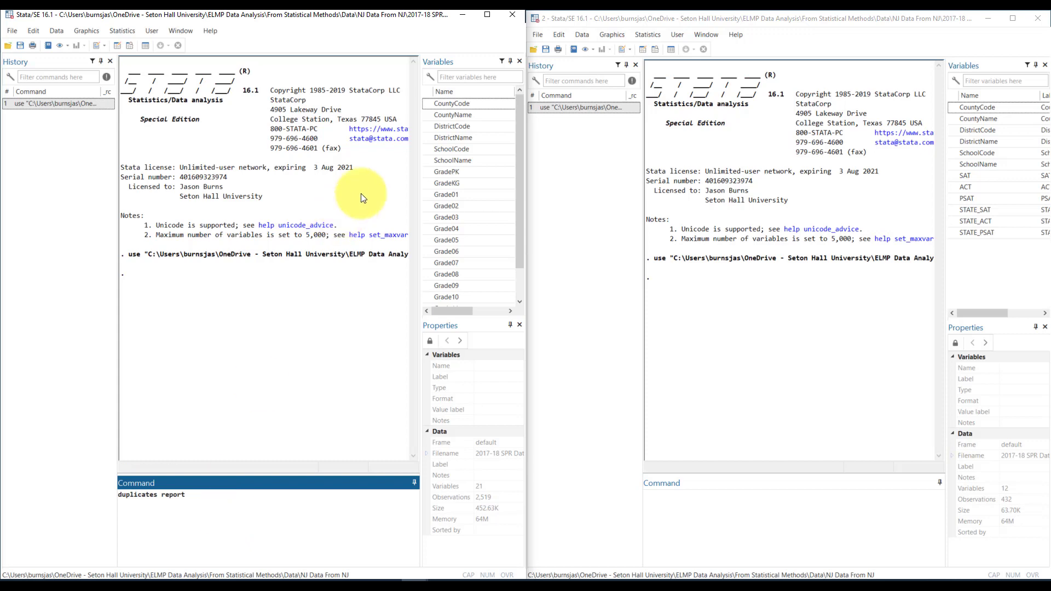
double_click(425, 150)
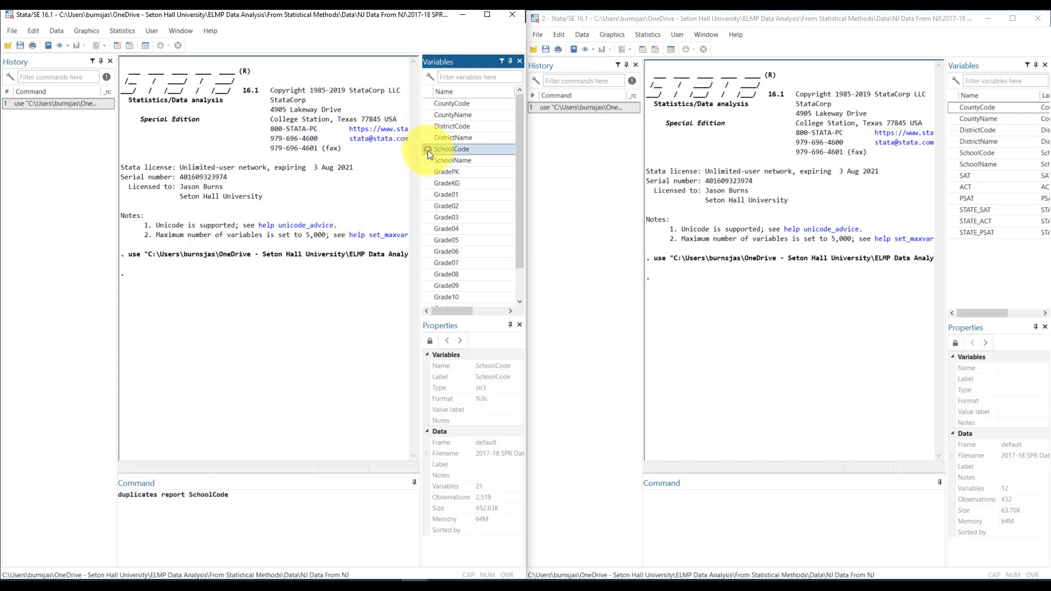
key(Return)
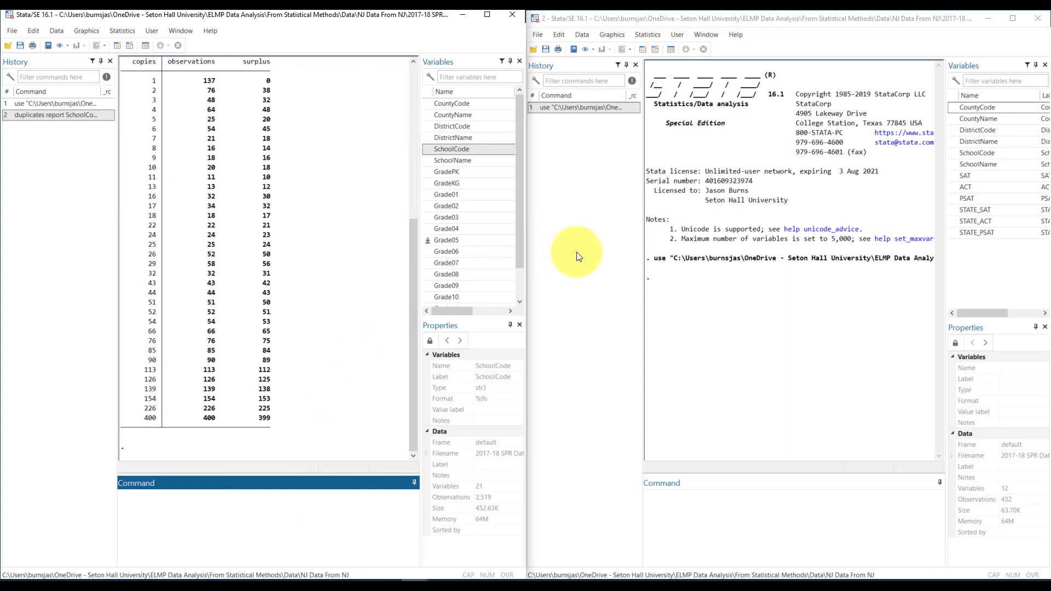
Run "duplicates report SchoolCode" on the test-score dataset in the second instance.
click(777, 497)
text(duplicates report)
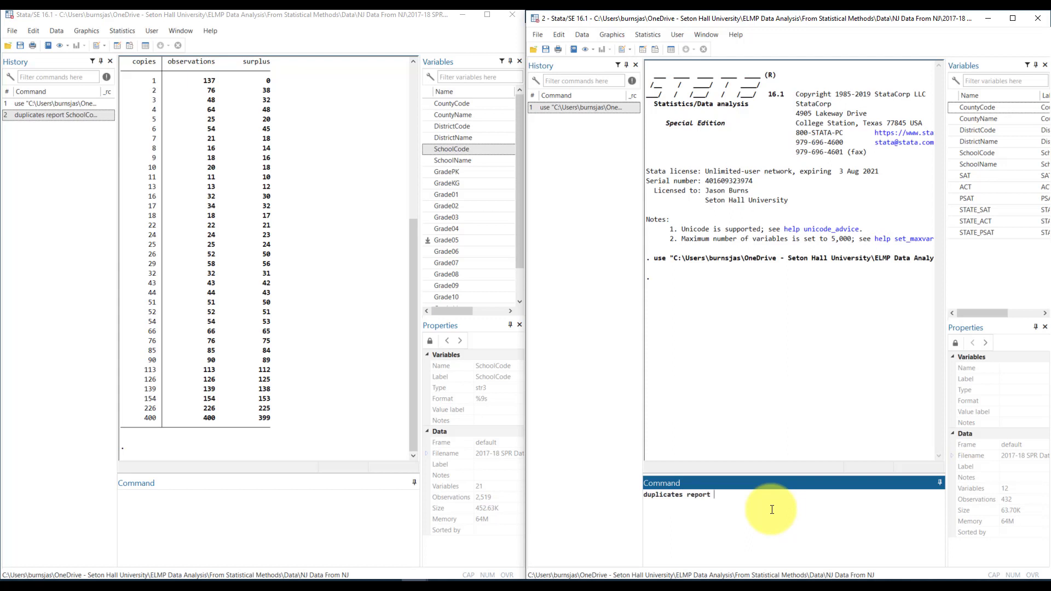
double_click(954, 154)
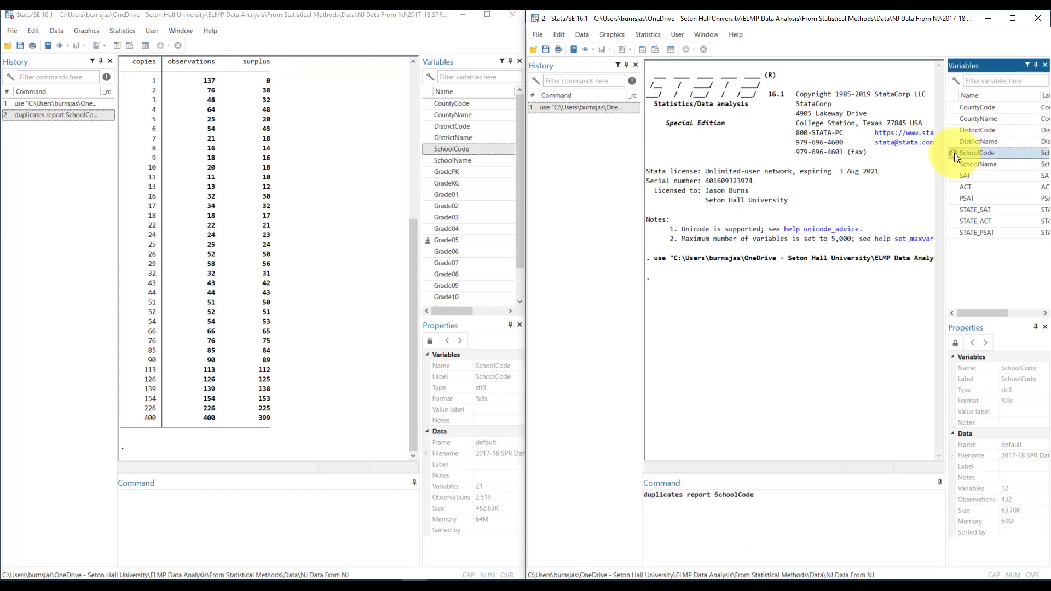
key(Return)
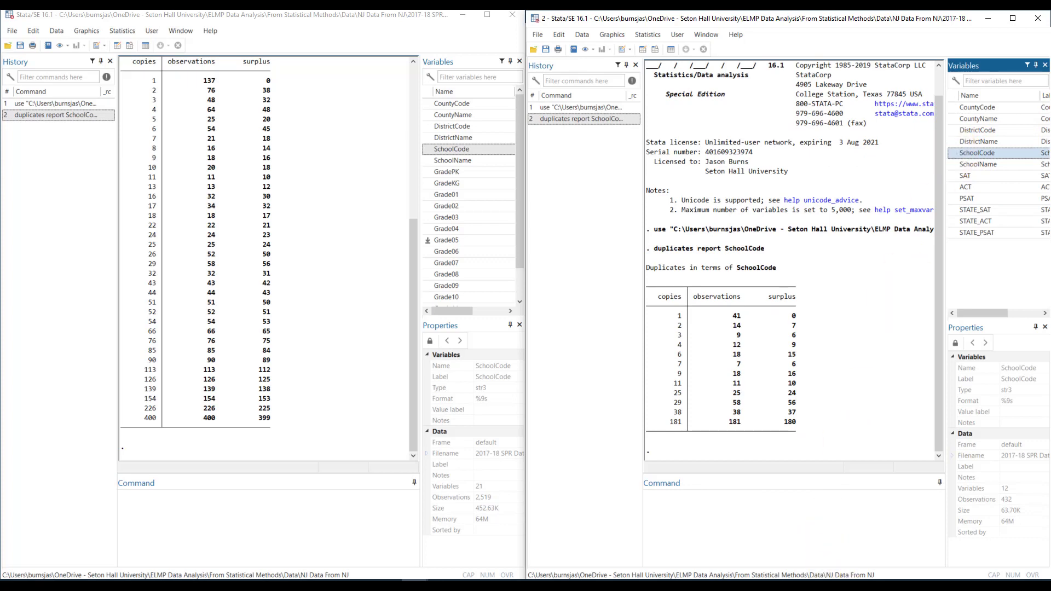
click(415, 580)
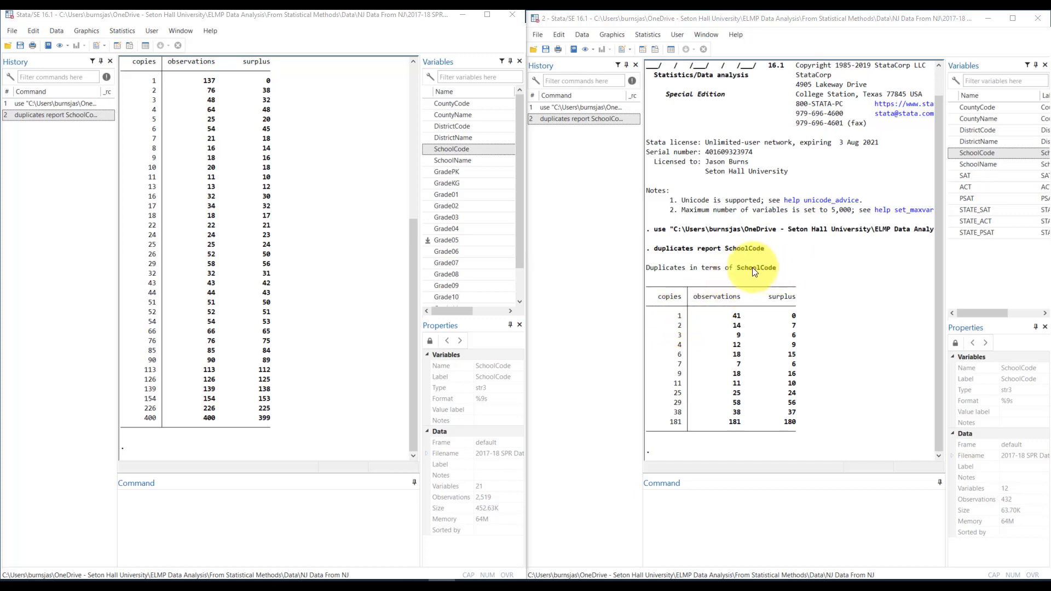
Browse the test-score data and compare the SchoolCode and DistrictCode values of the first two schools, and close it.
click(657, 50)
click(657, 49)
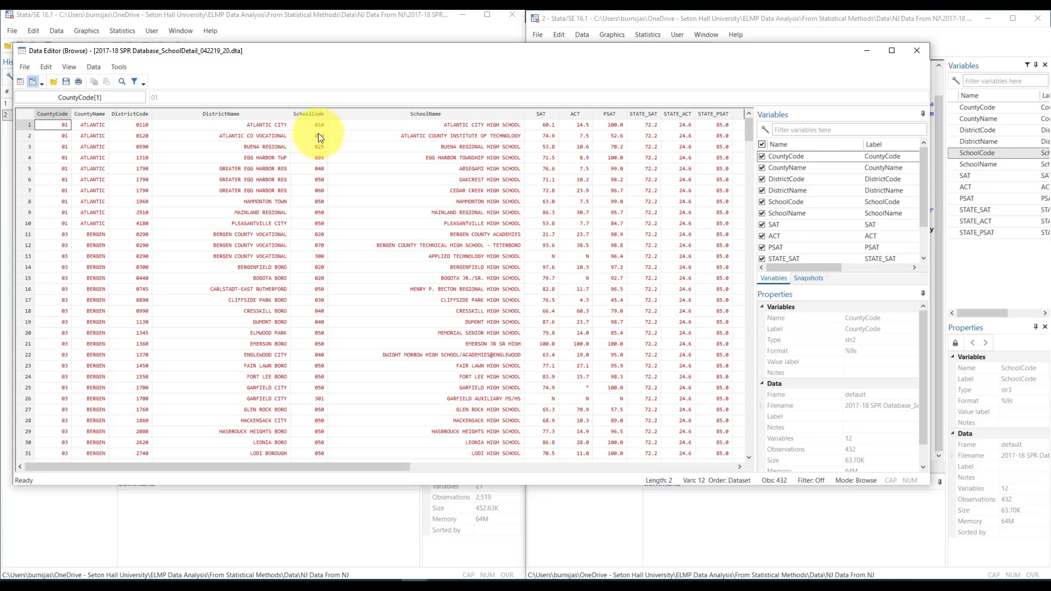
click(301, 128)
shift+click(301, 138)
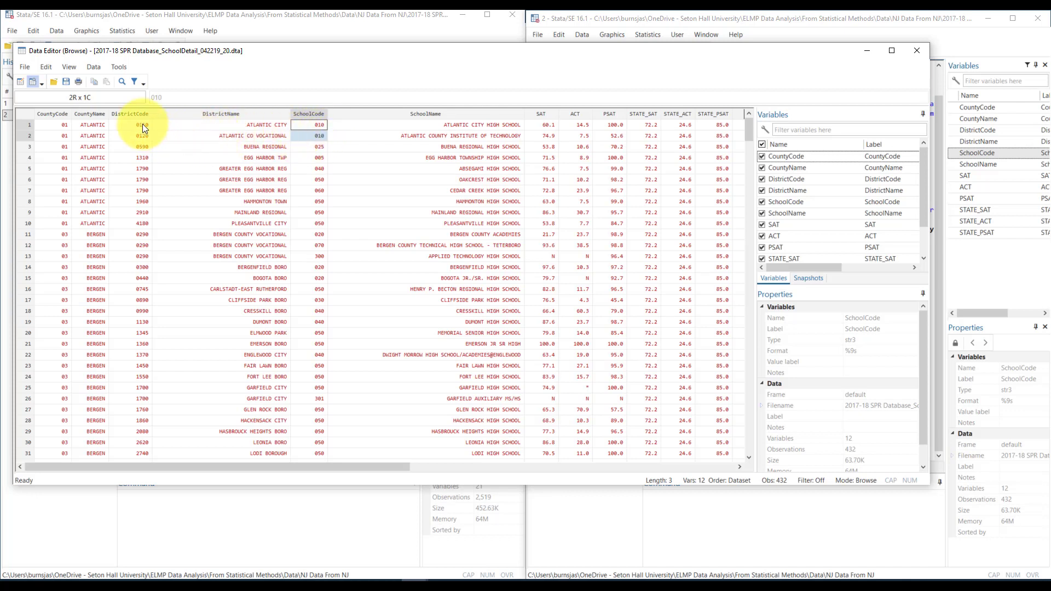
click(310, 137)
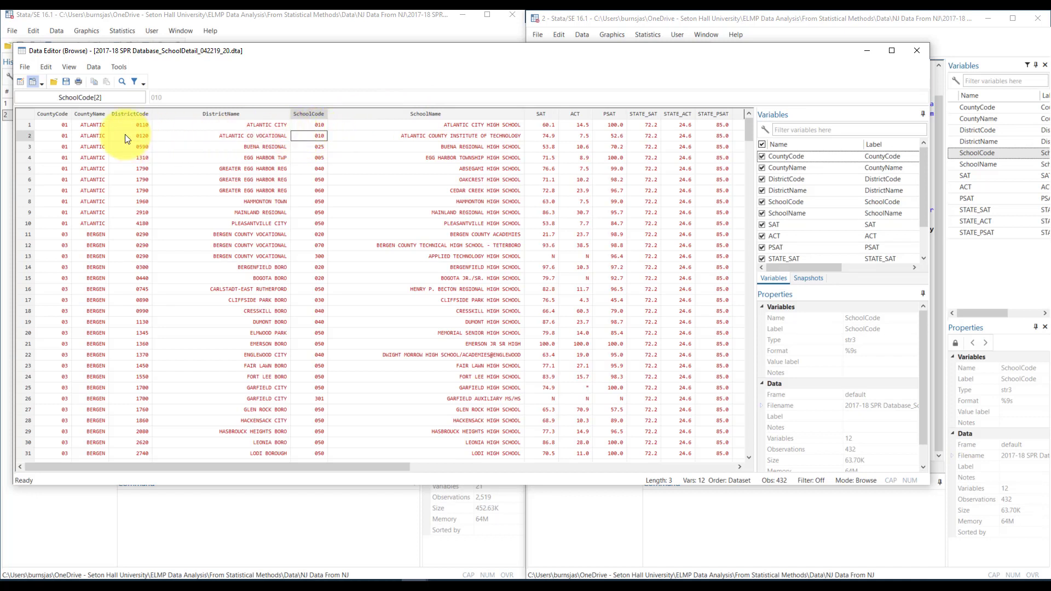
click(919, 50)
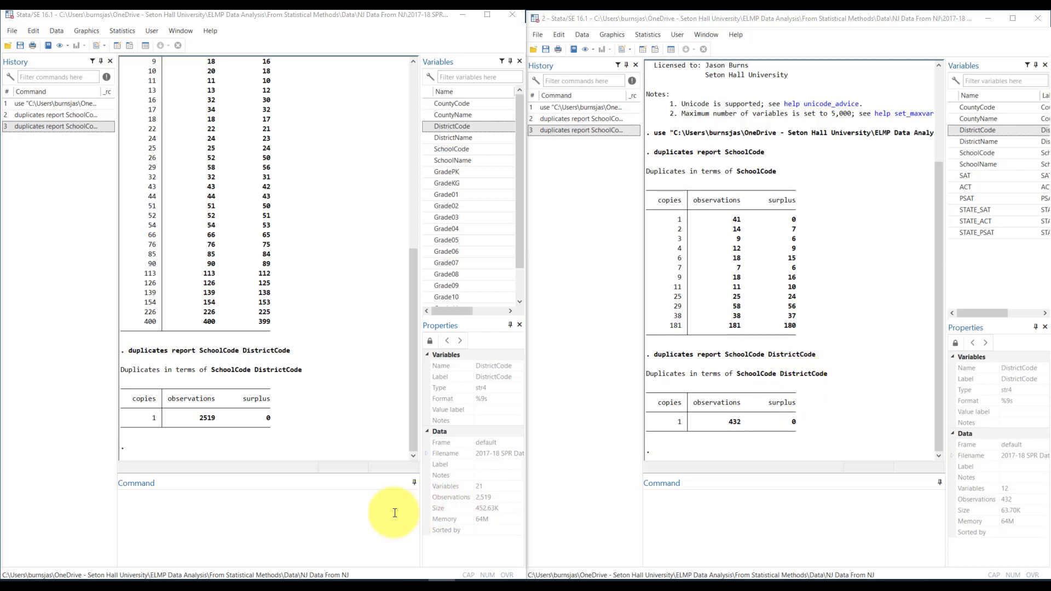
Copy the use command that loaded the test-score dataset from the second instance's history and return to the enrollment instance's command line.
click(586, 108)
right_click(587, 108)
click(608, 127)
click(271, 518)
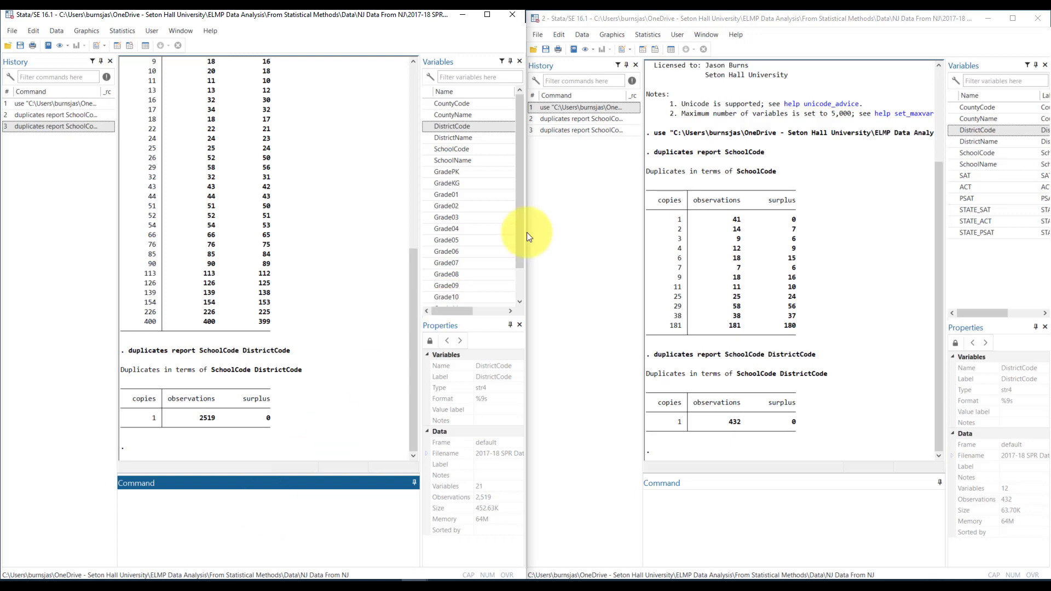
Close the second Stata instance and maximize the one holding the enrollment dataset.
click(1042, 23)
click(1044, 23)
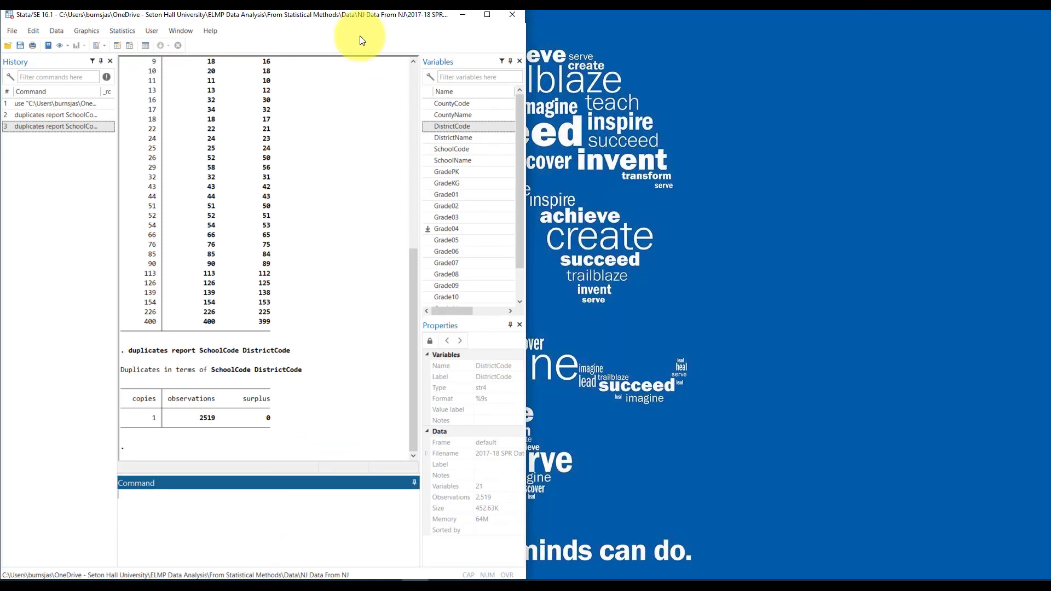
double_click(486, 15)
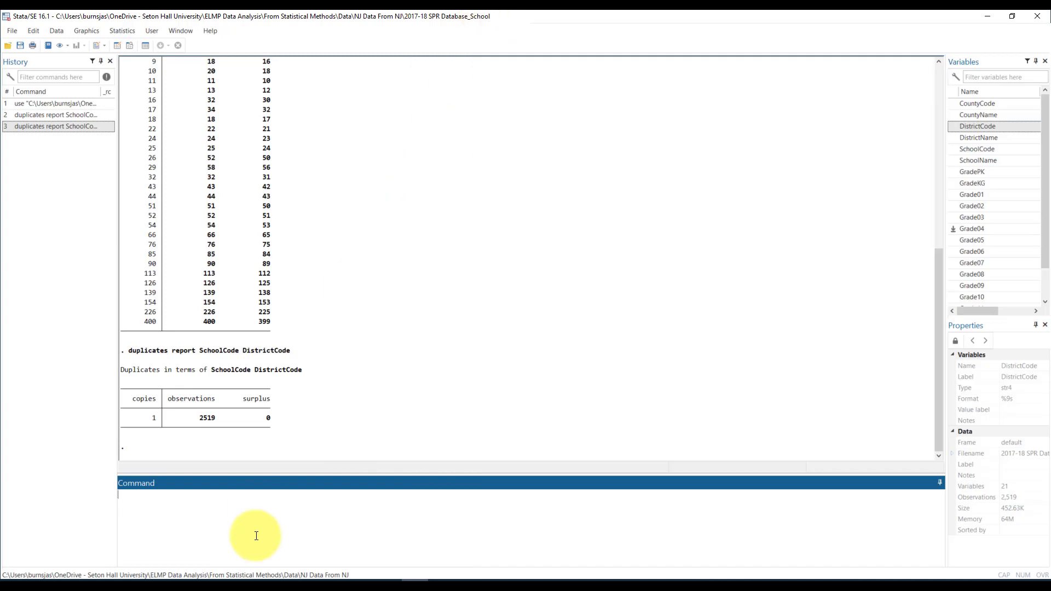
Run a merge 1:1 on DistrictCode and SchoolCode using the copied path to 2017-18 SPR Database_SchoolDetail_042219_20.dta.
text(merge 1:1)
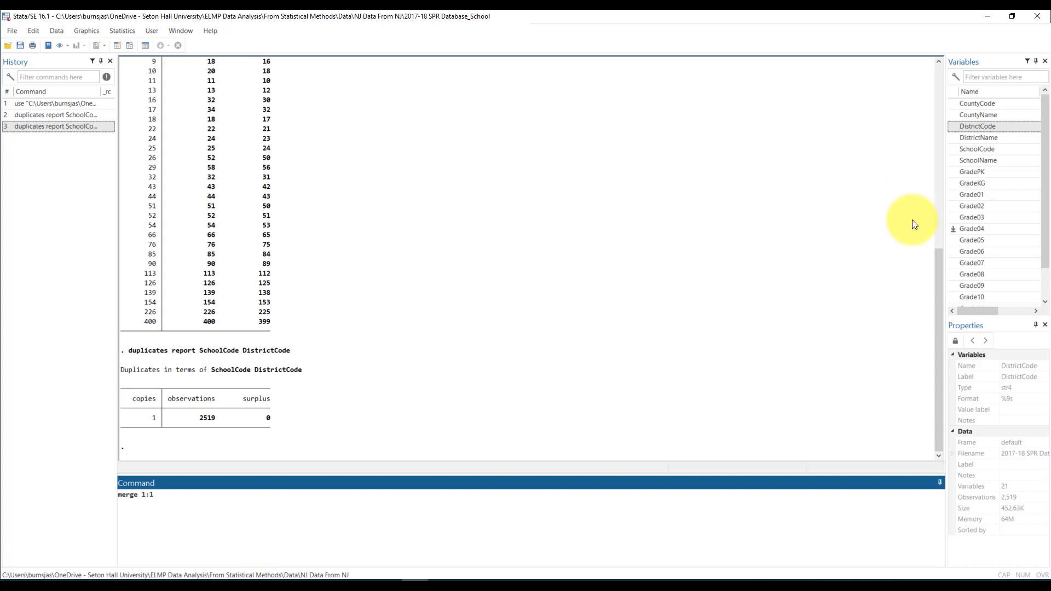
double_click(952, 126)
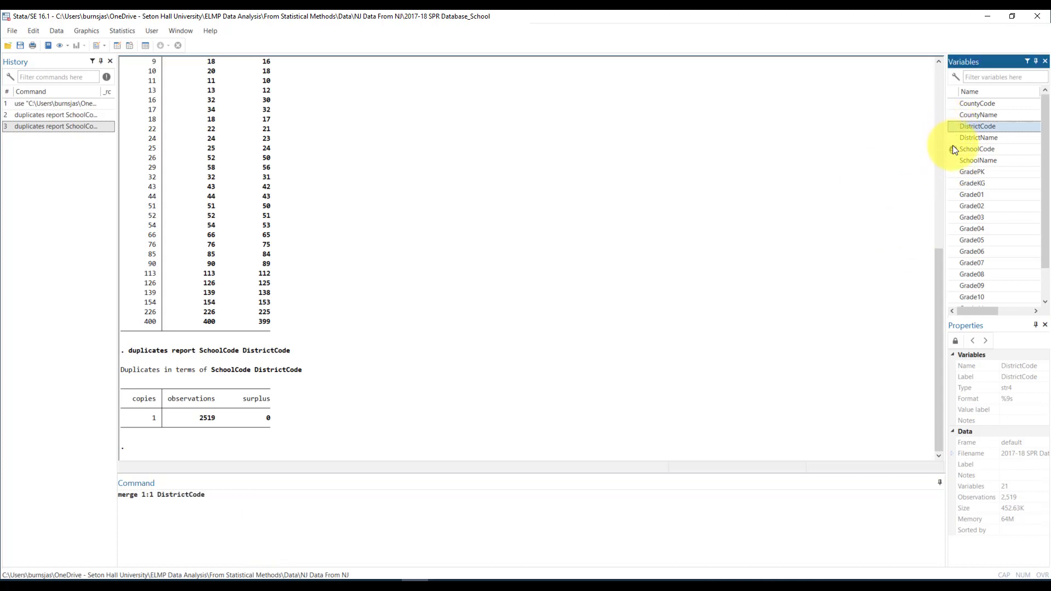
double_click(953, 149)
click(640, 502)
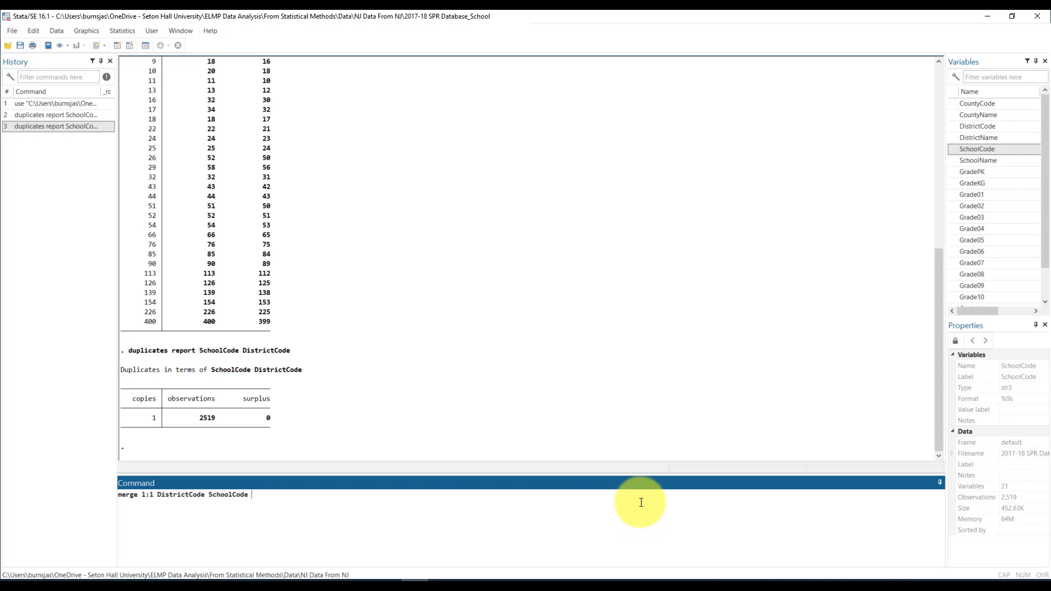
text(use "C:\Users\burnsjas\OneDrive - Seton Hall University\ELMP Data Analysis\From Statistical Methods\Data\NJ Data From NJ\2017-18 SPR Database_SchoolDetail_042219_20.dta")
click(264, 497)
key(BackSpace)
text(ing)
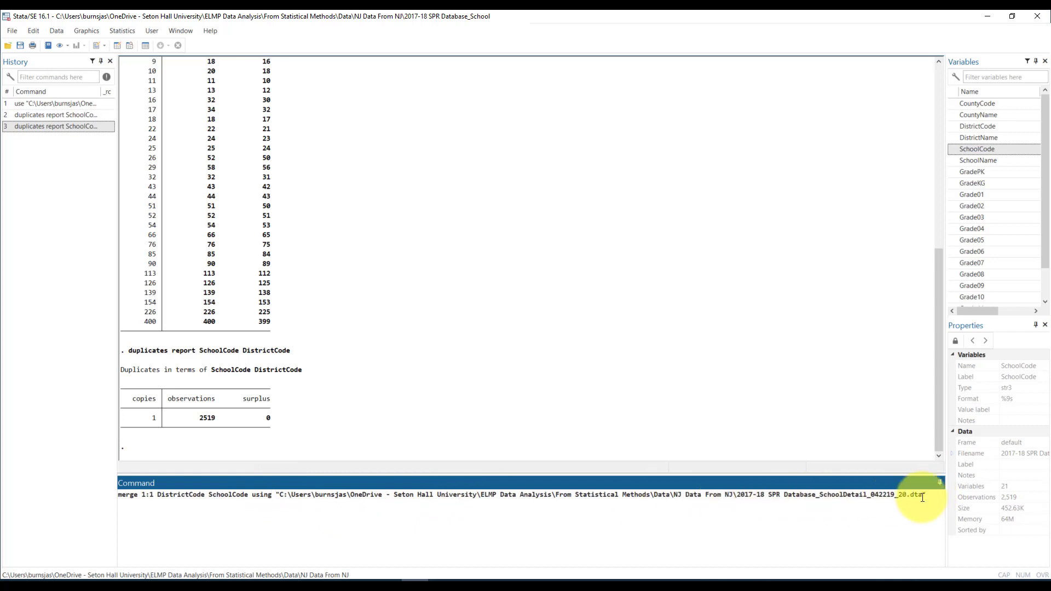
key(Return)
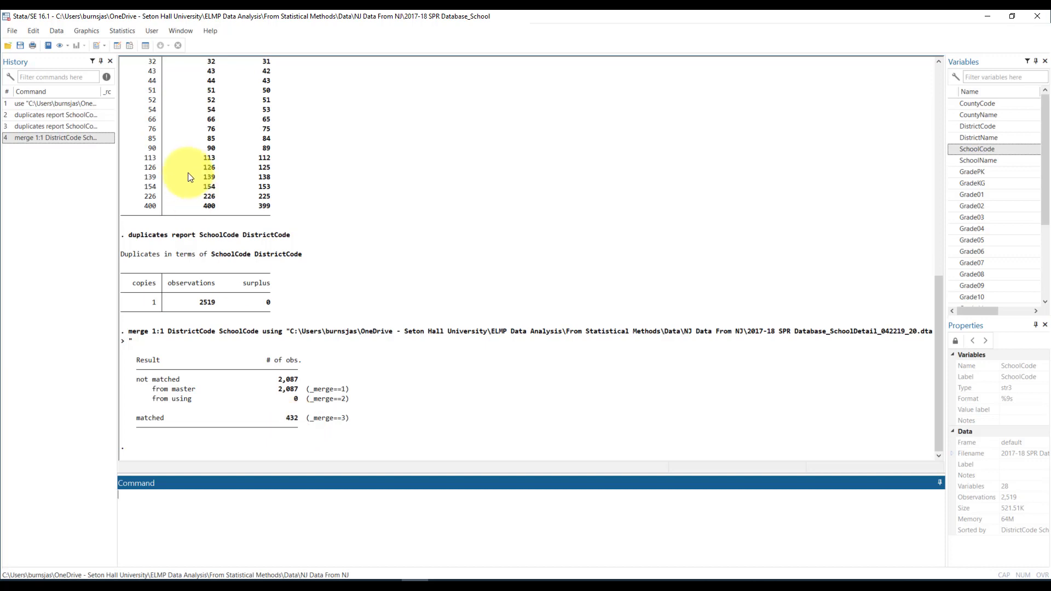
Browse the merged dataset across to the added test-score columns and check the SAT values in rows 14, 19 and 30.
click(130, 47)
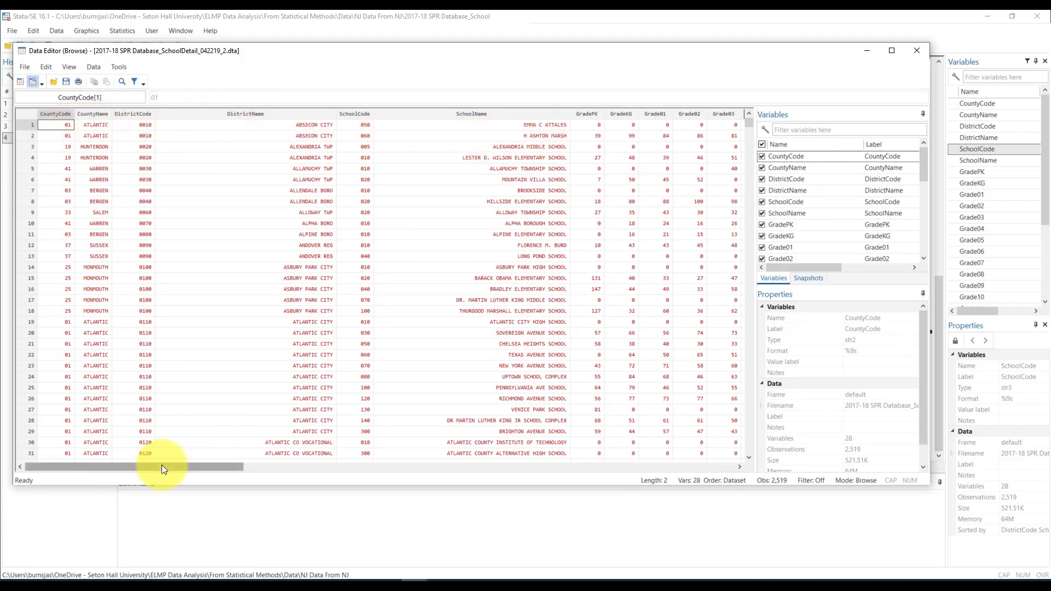
drag(139, 468, 230, 466)
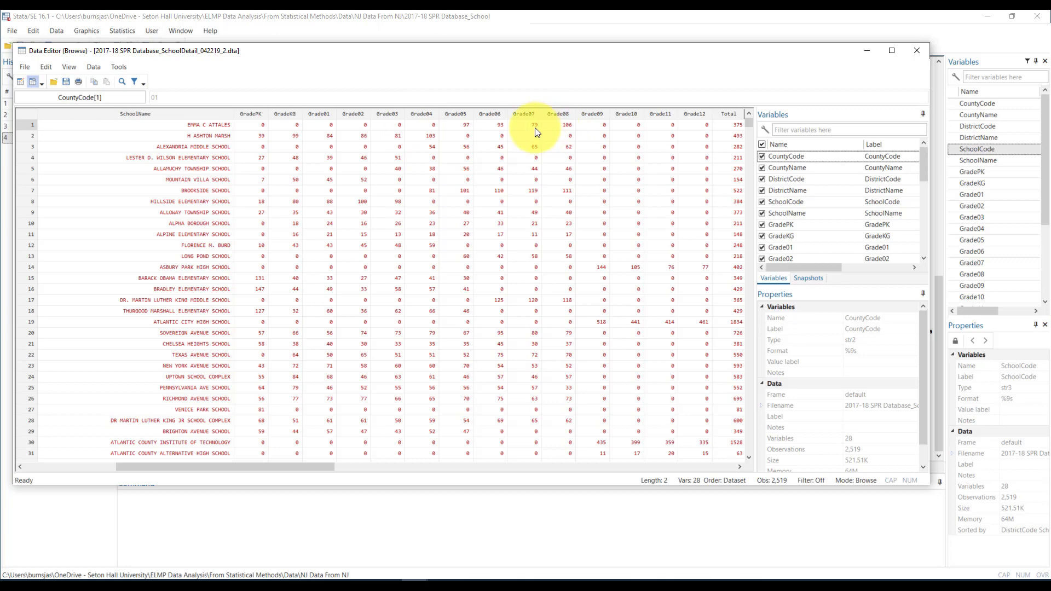
drag(161, 469, 242, 434)
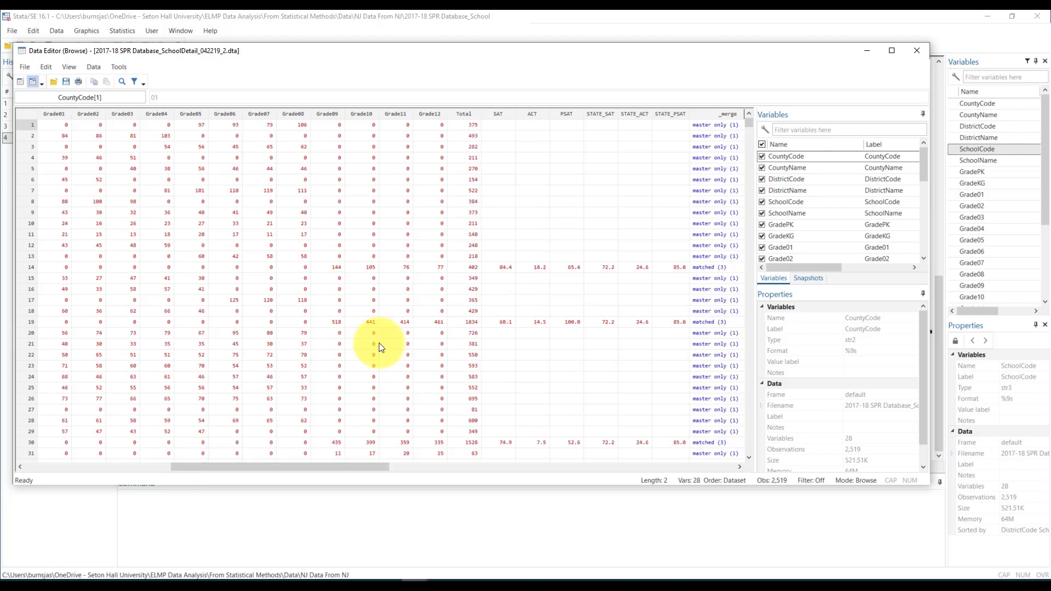
click(510, 271)
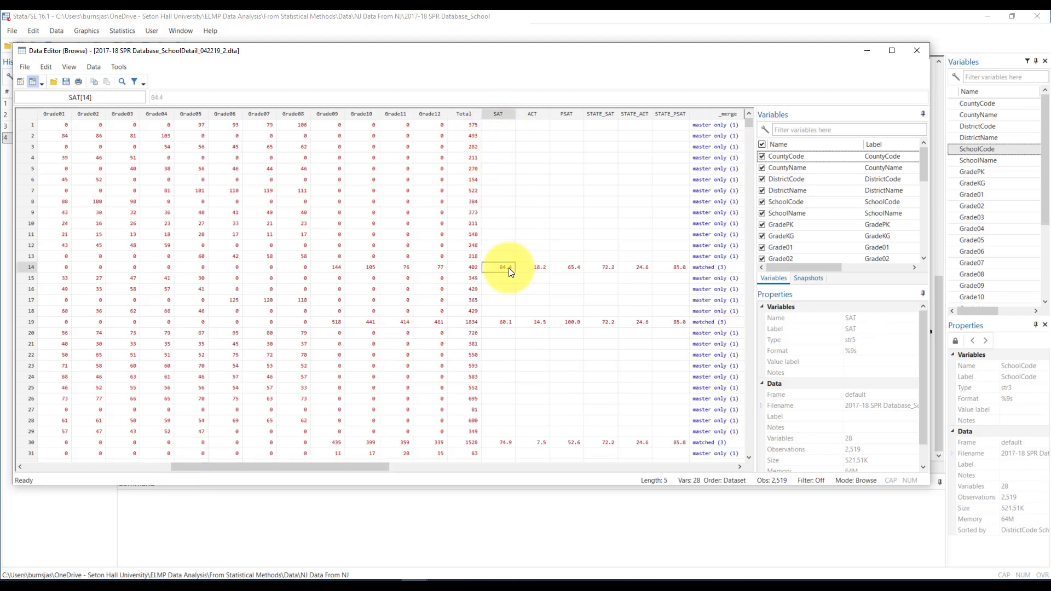
click(505, 323)
click(503, 443)
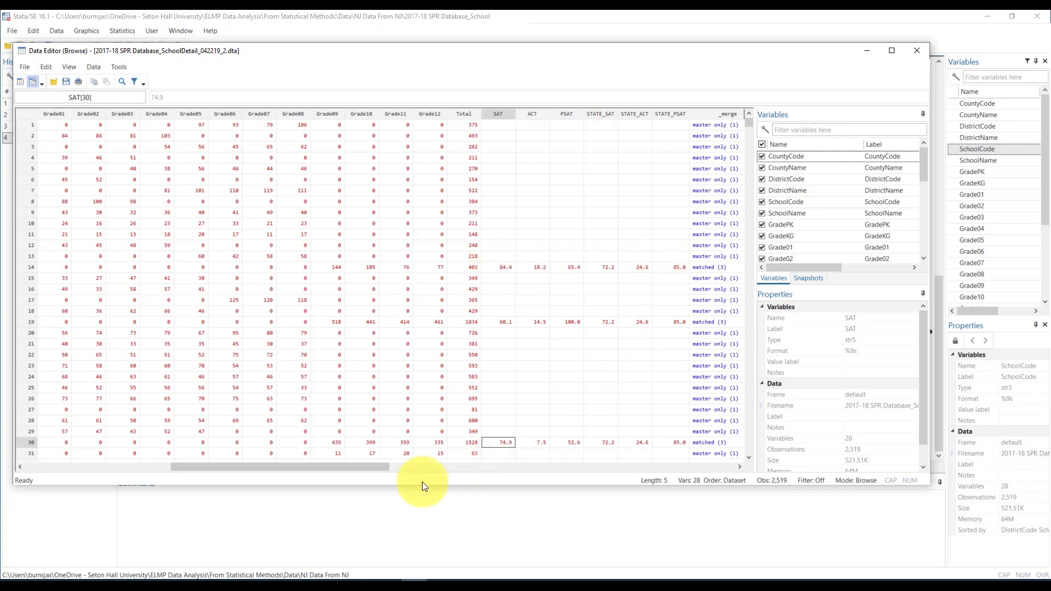
Examine the _merge column in the merged data and close the data view.
drag(366, 464, 387, 464)
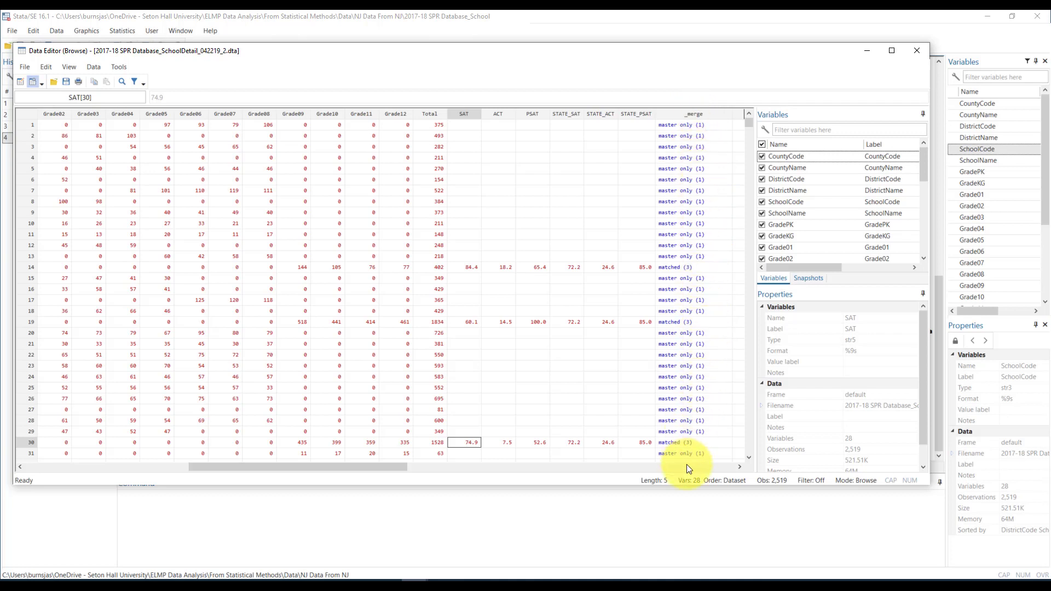
click(691, 111)
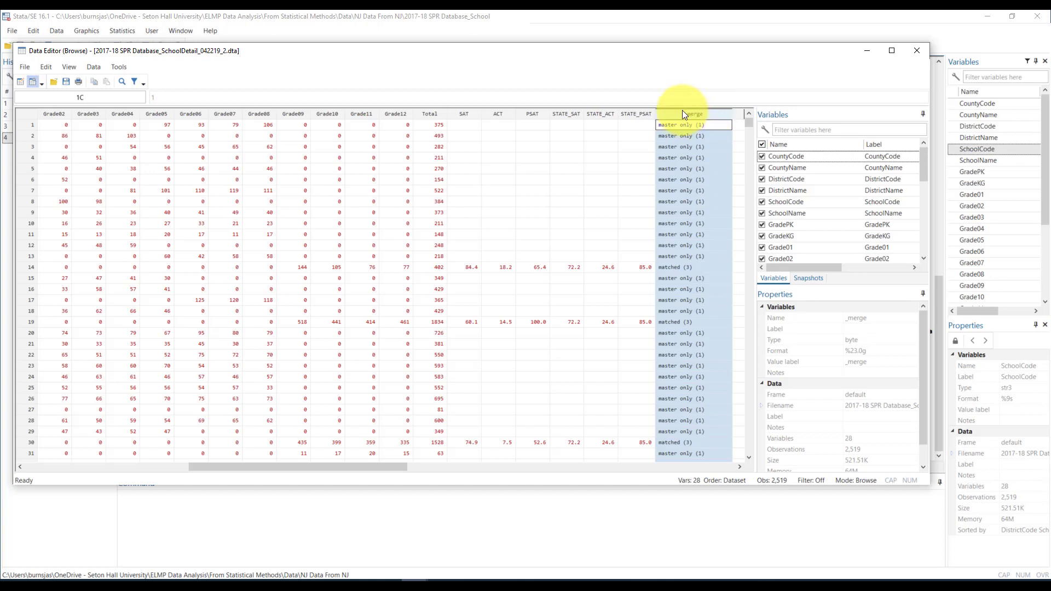
click(918, 50)
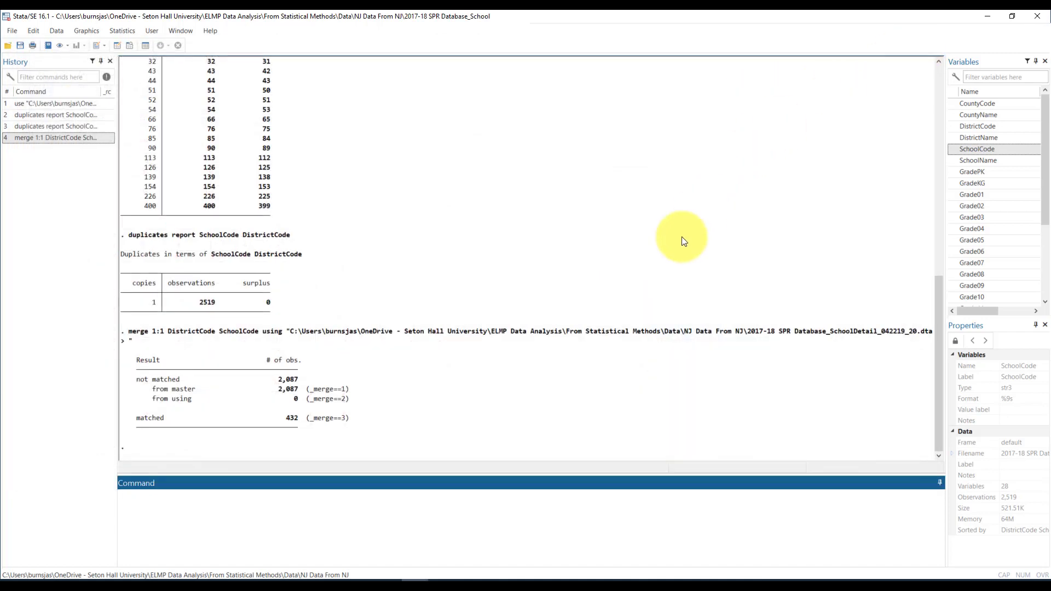